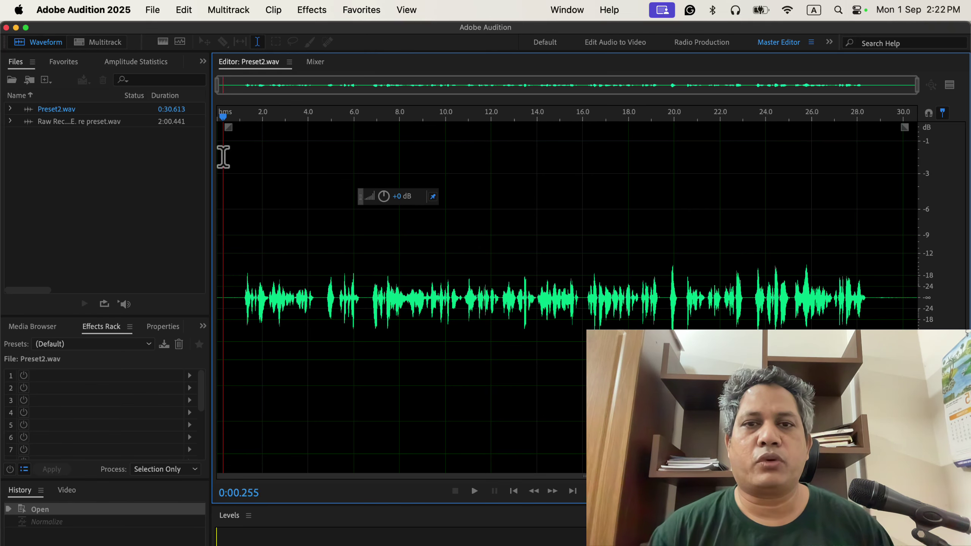
Capture a noise print for Noise Reduction (process) from about the first second of silence in Preset2.wav, and close the effect
click(312, 10)
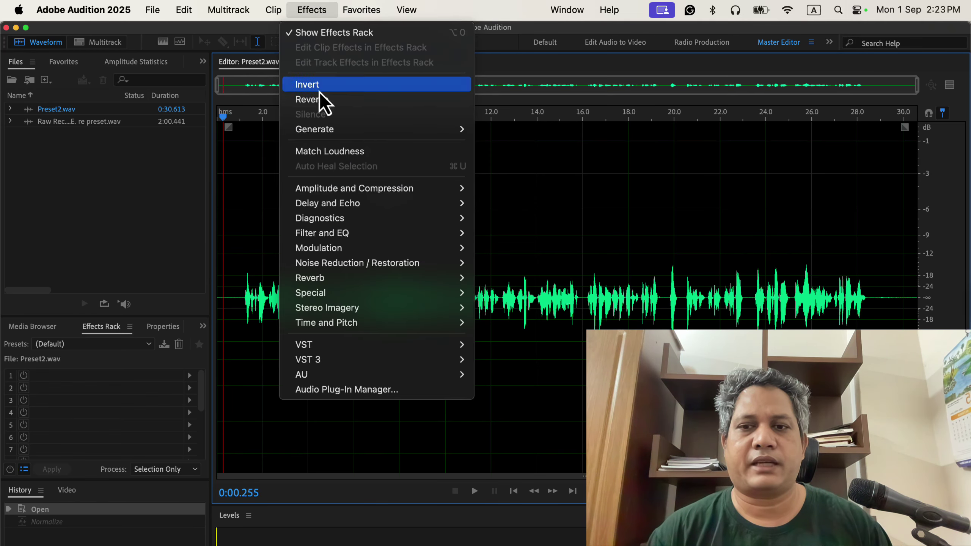
mouse_move(408, 267)
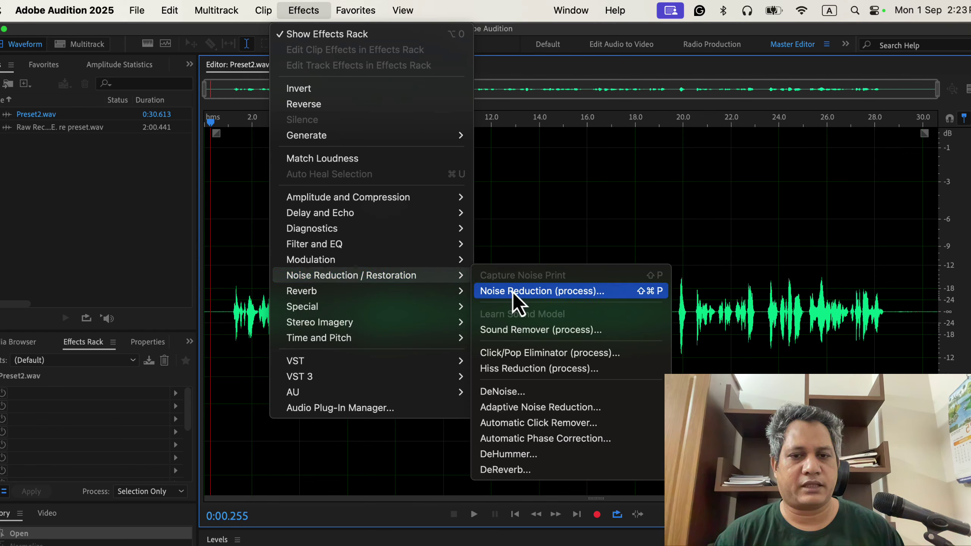
click(616, 293)
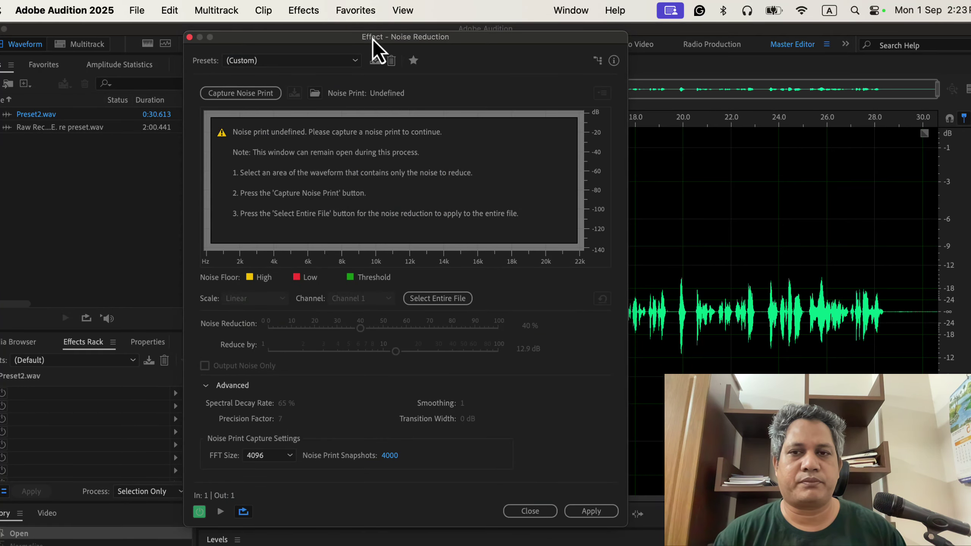
drag(373, 40, 555, 41)
drag(230, 288, 198, 282)
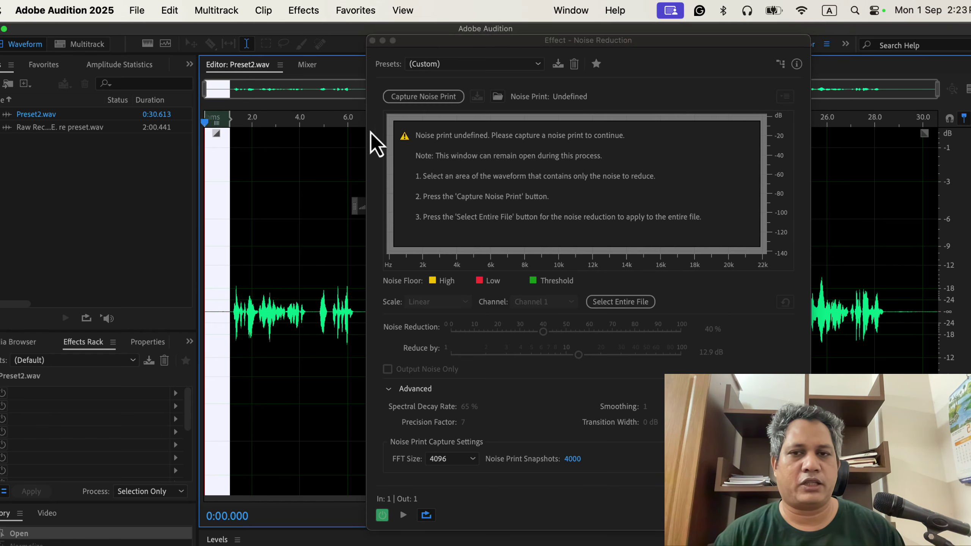
click(434, 100)
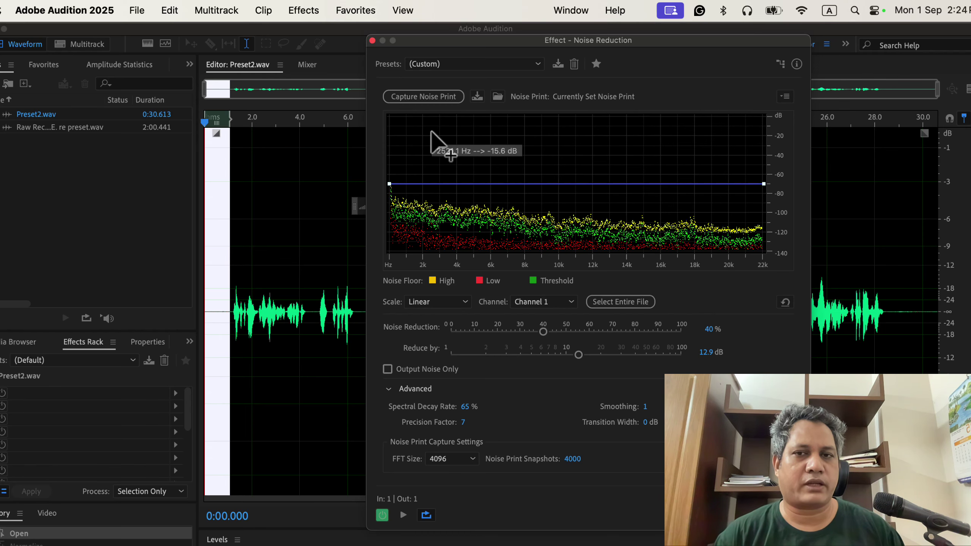
click(373, 40)
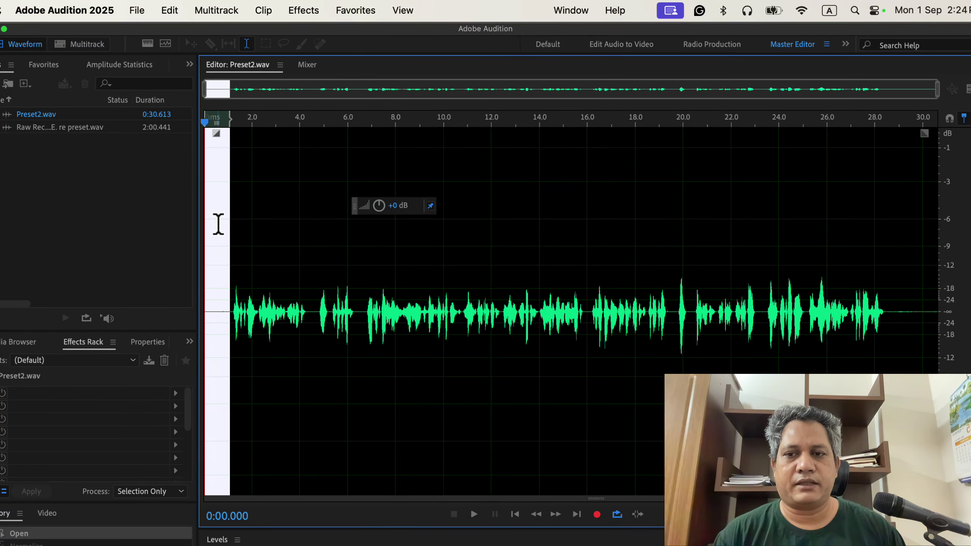
Try to capture a noise floor for the Hiss Reduction effect from about the first second of Preset2.wav, and clear the selection
click(218, 225)
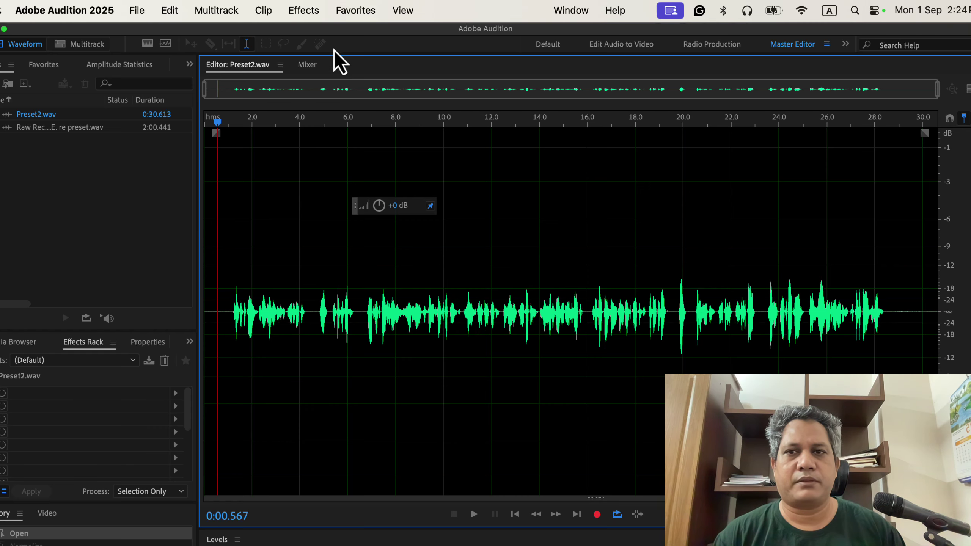
click(304, 11)
mouse_move(380, 276)
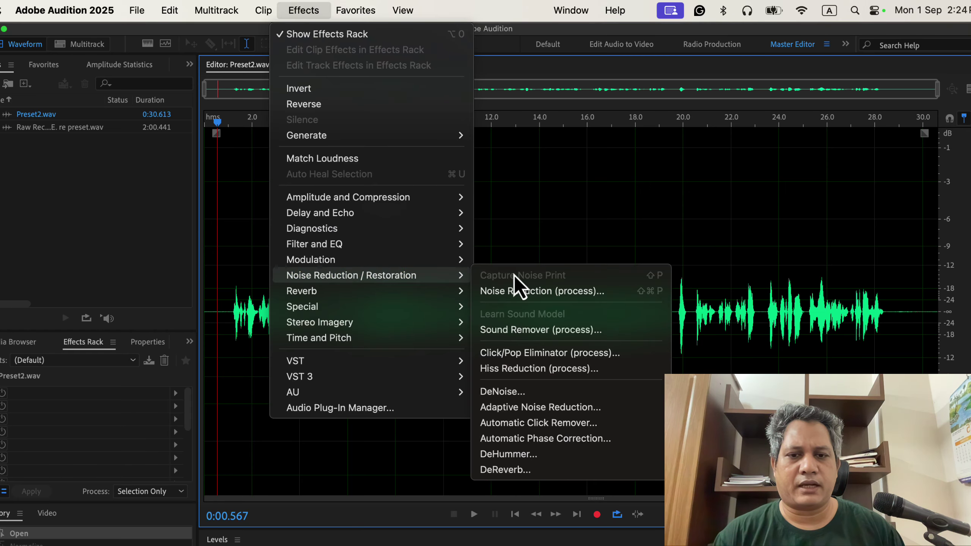
click(618, 372)
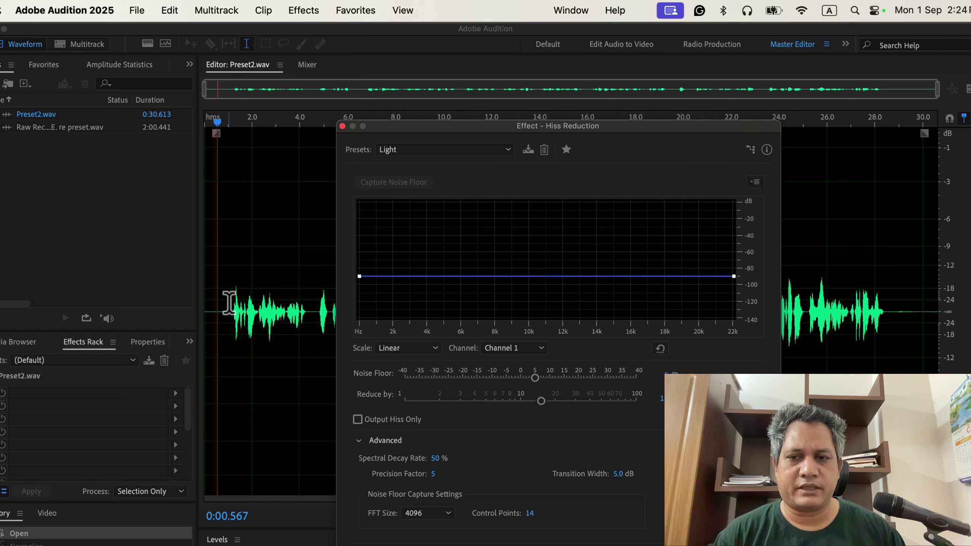
drag(228, 303, 201, 304)
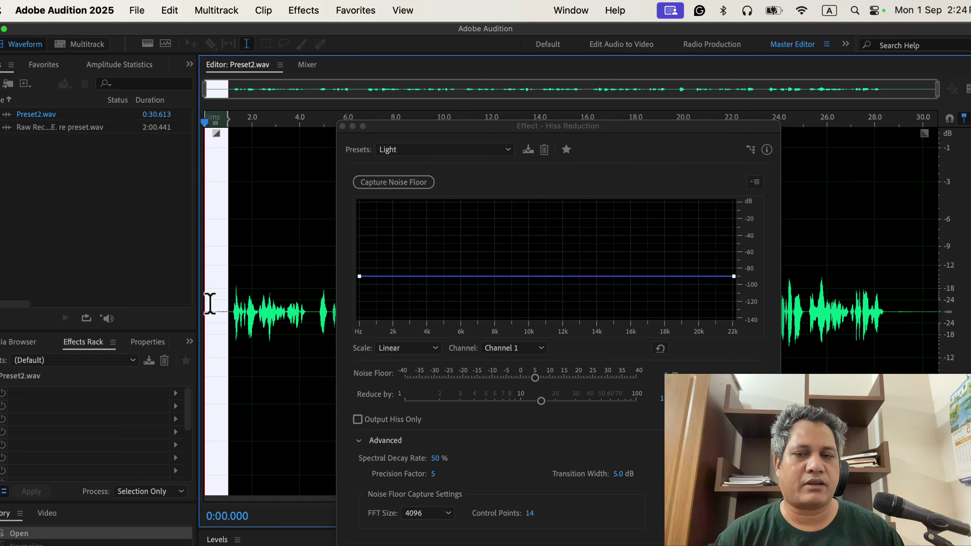
click(424, 187)
click(251, 257)
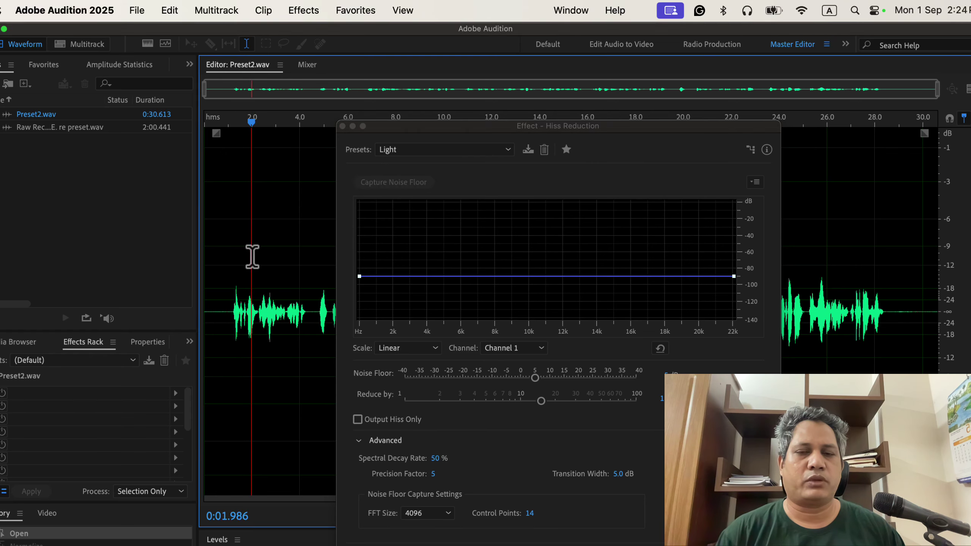
Open the DeNoise effect for Preset2.wav to examine its amount, processing focus and gain settings
click(314, 12)
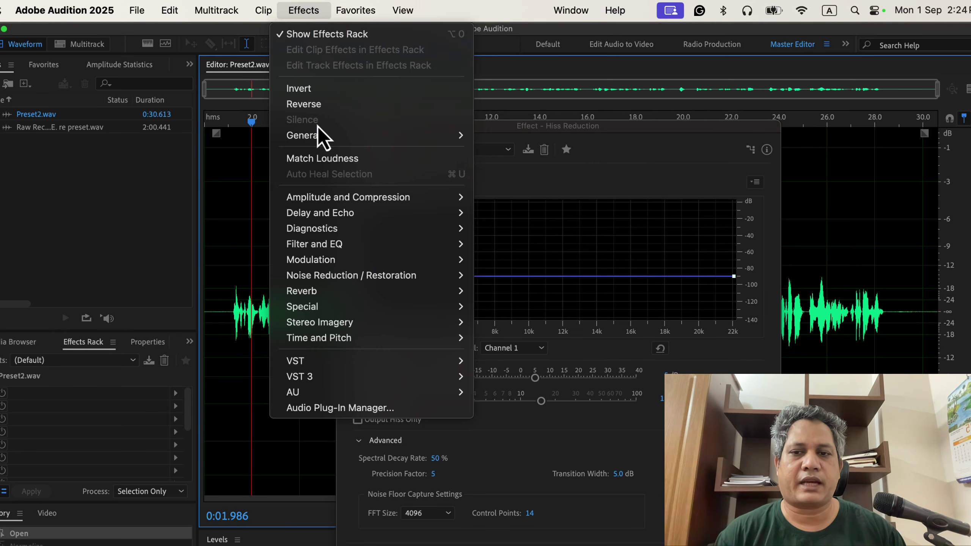
mouse_move(374, 280)
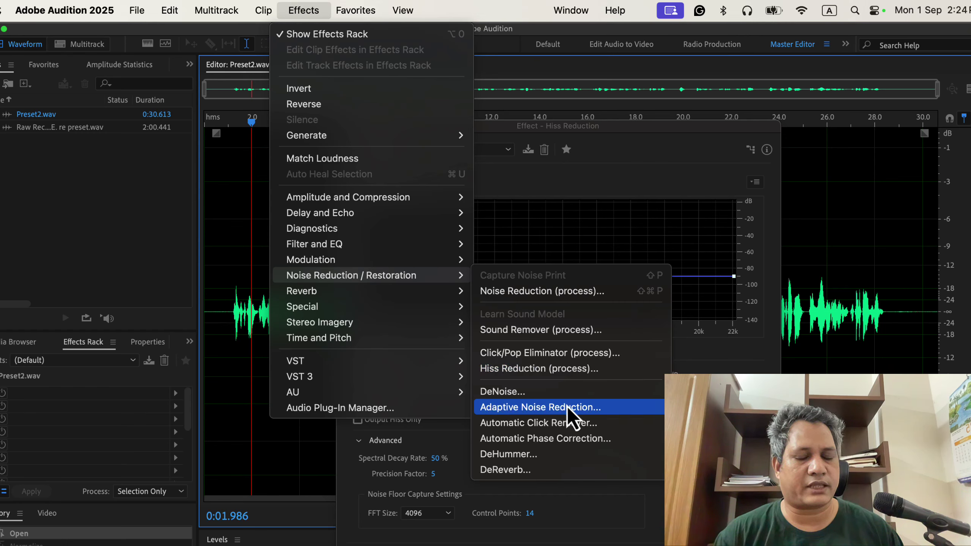
click(568, 393)
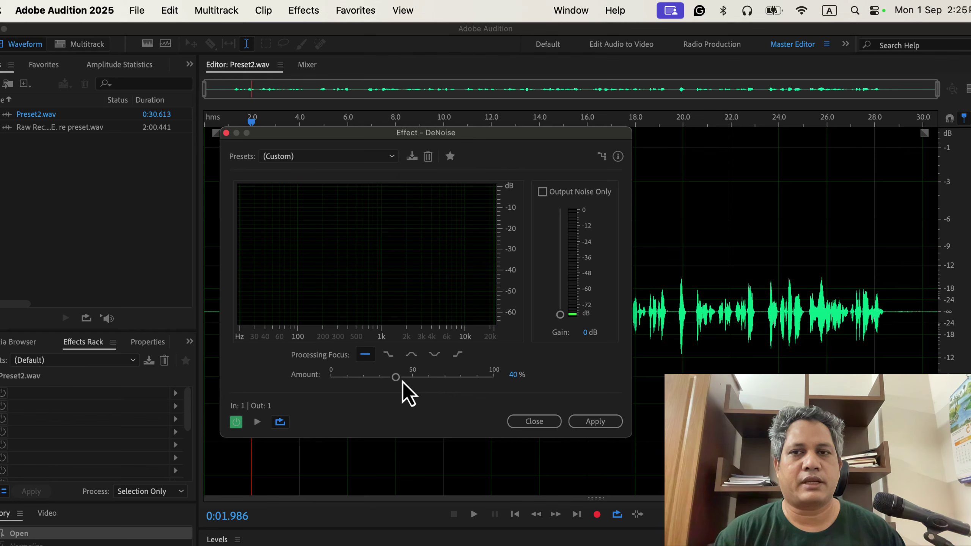
Open the Adaptive Noise Reduction effect to examine its settings, look over the remaining restoration and plug-in effects, and close it
click(302, 15)
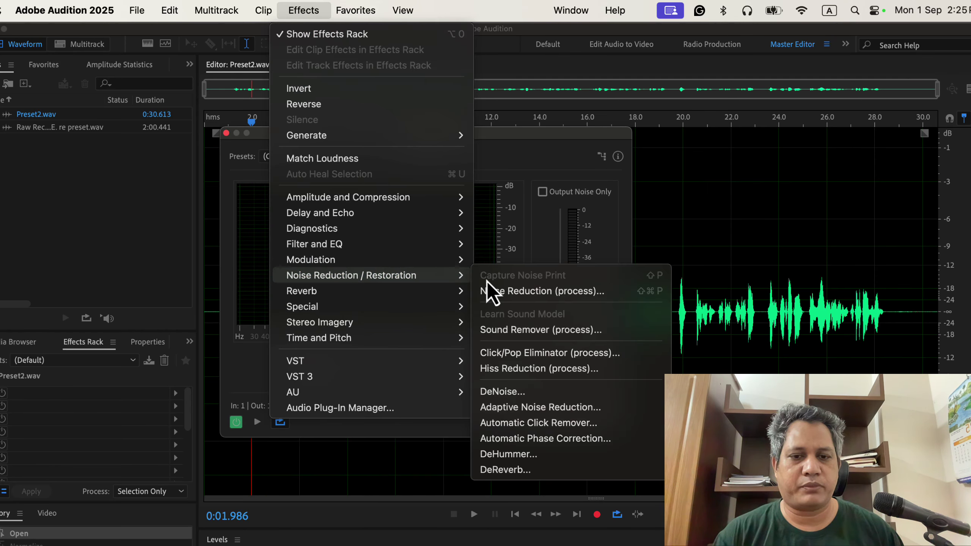
click(597, 409)
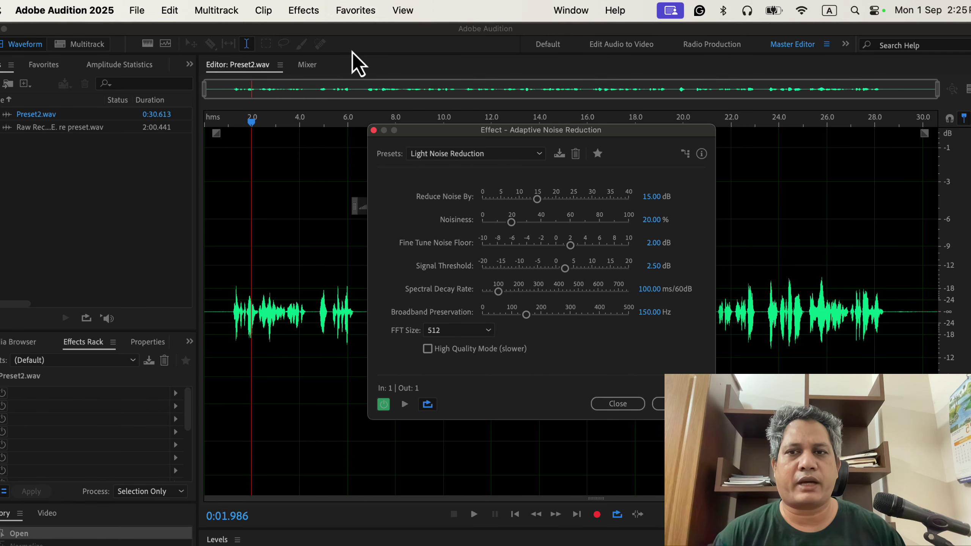
click(313, 15)
mouse_move(349, 278)
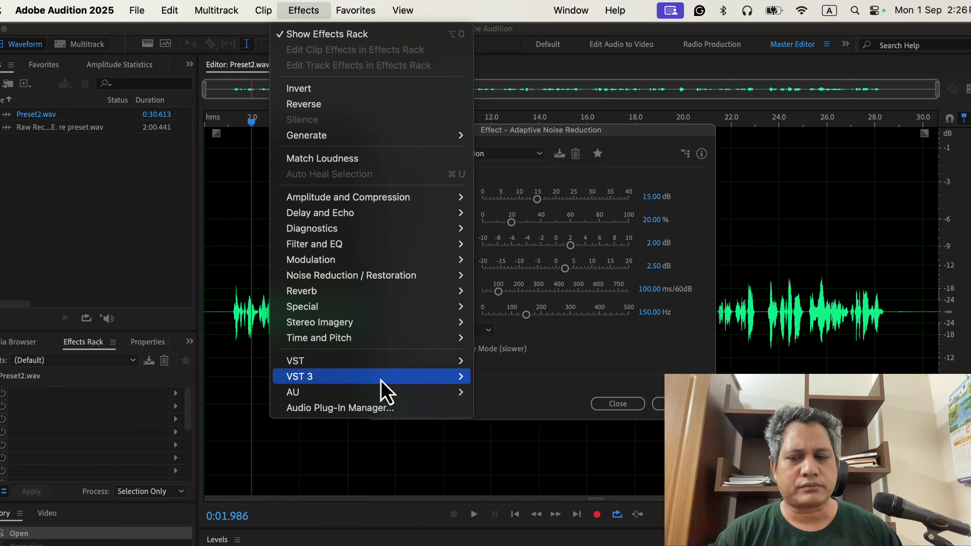
click(240, 306)
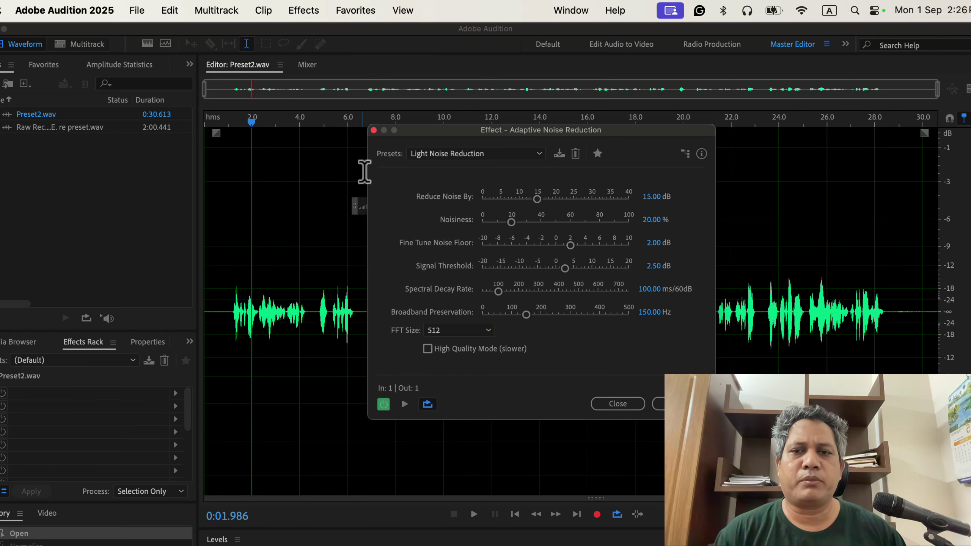
click(373, 130)
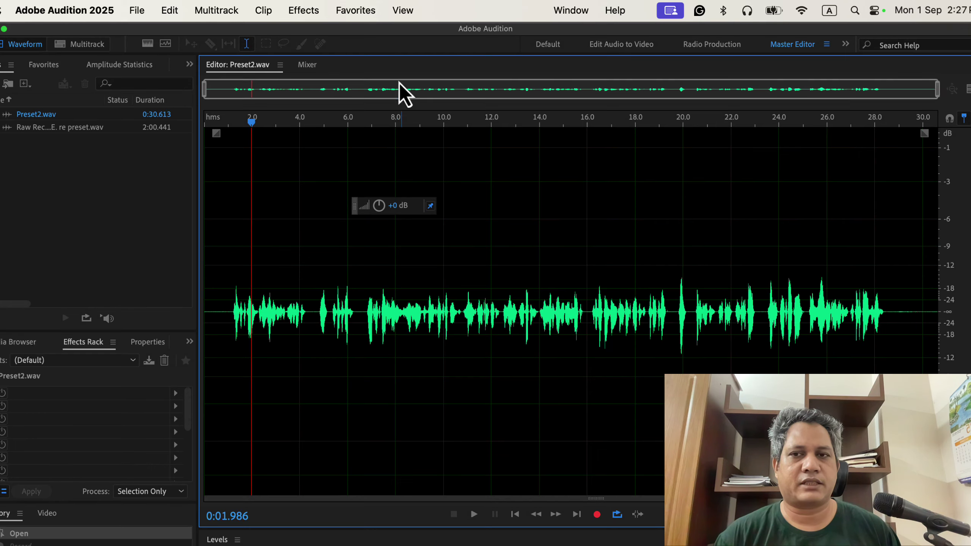
Reopen the Hiss Reduction (process) effect and bring up its online help page
click(302, 10)
mouse_move(359, 276)
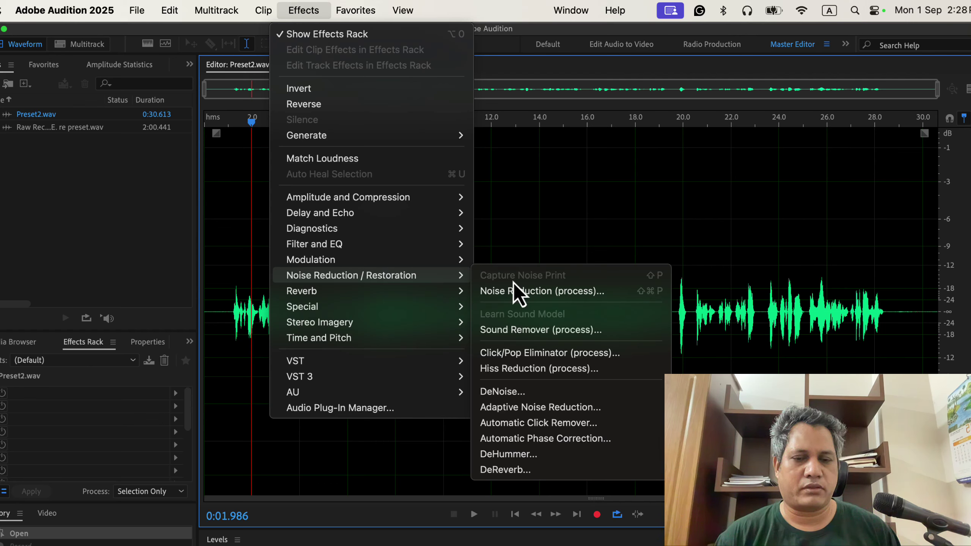
click(614, 369)
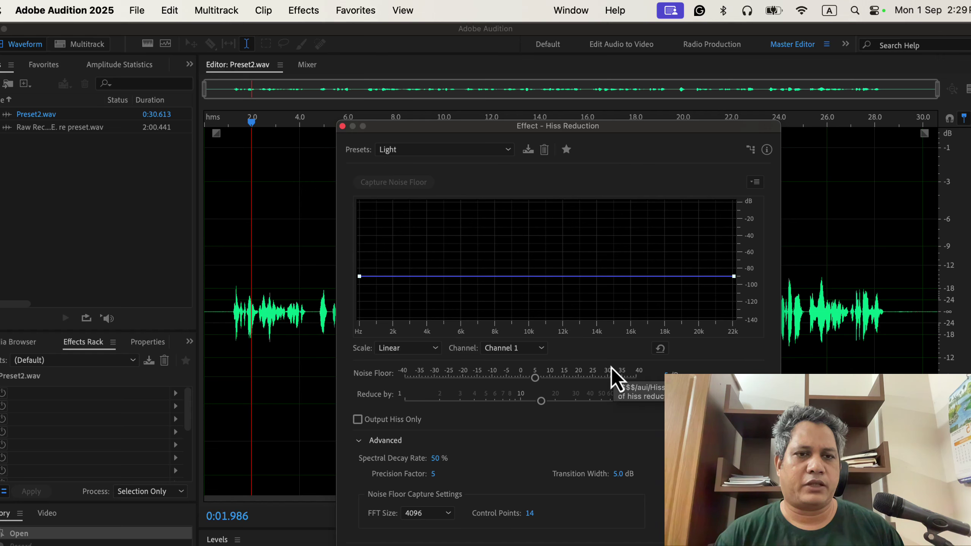
click(767, 150)
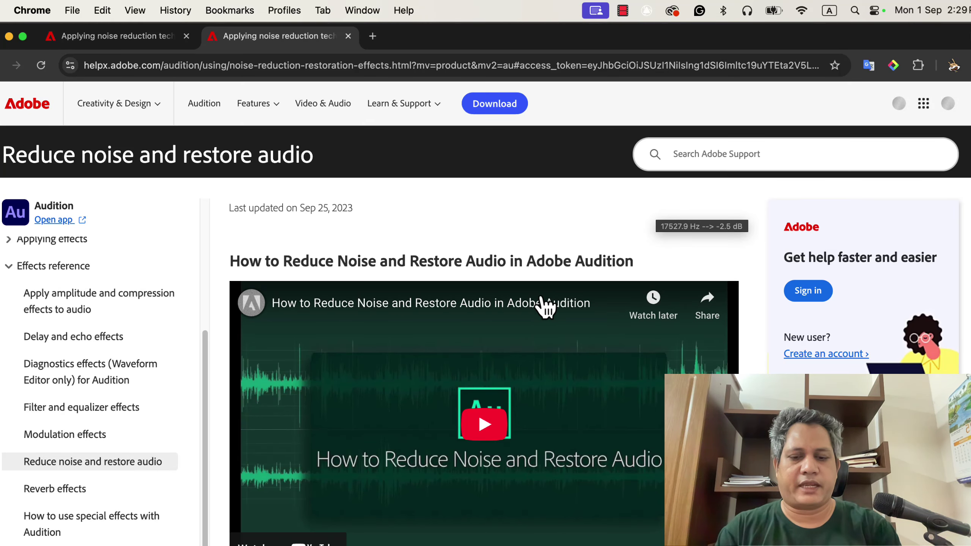
Search the help page for "hiss reduction" and read the Hiss Reduction effect section through its Noise Floor and Reduce By settings
key(cmd+f)
text(hiss)
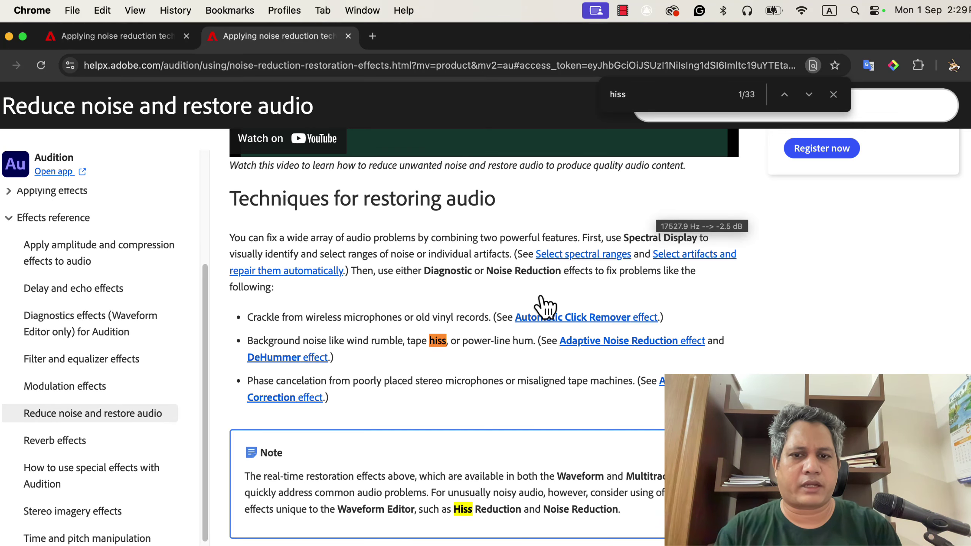
text( n)
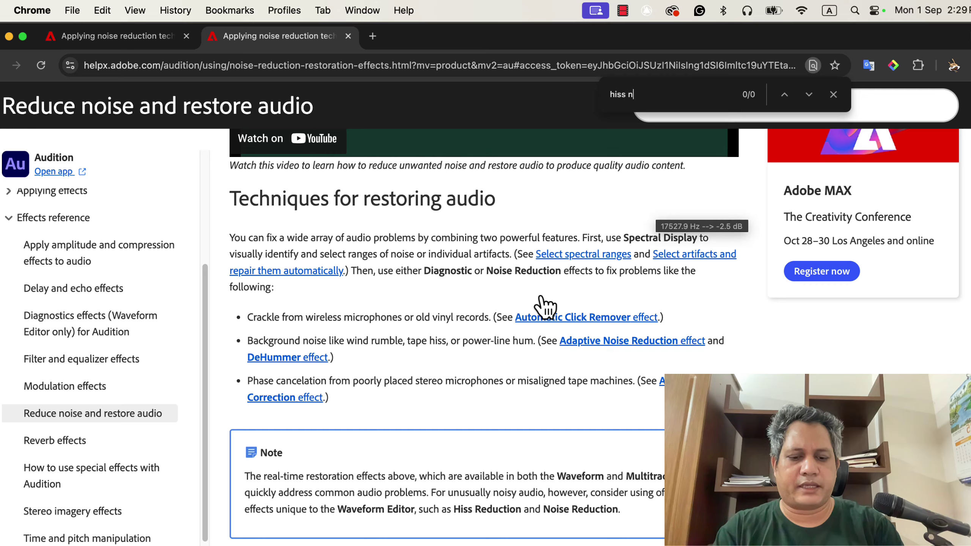
text(ois)
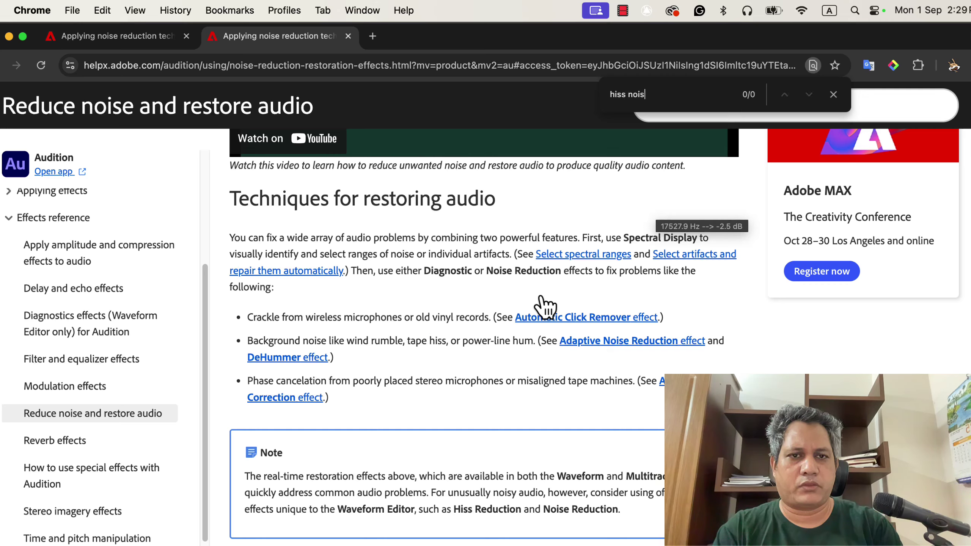
text(e red)
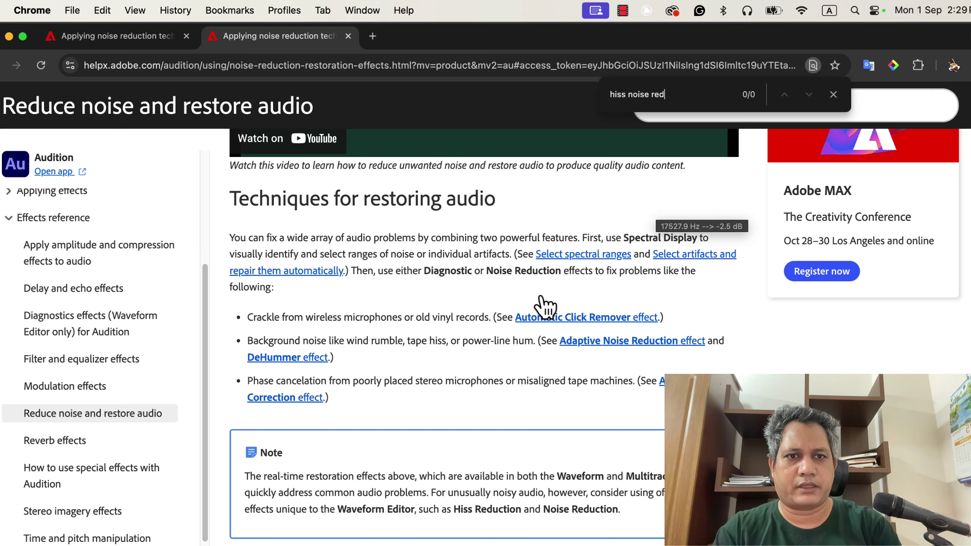
text(uction)
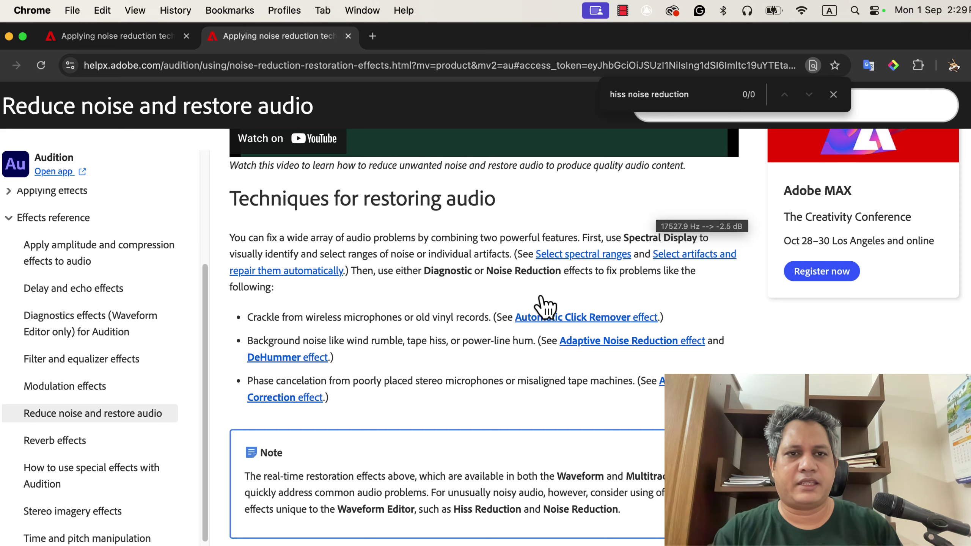
double_click(648, 94)
key(BackSpace)
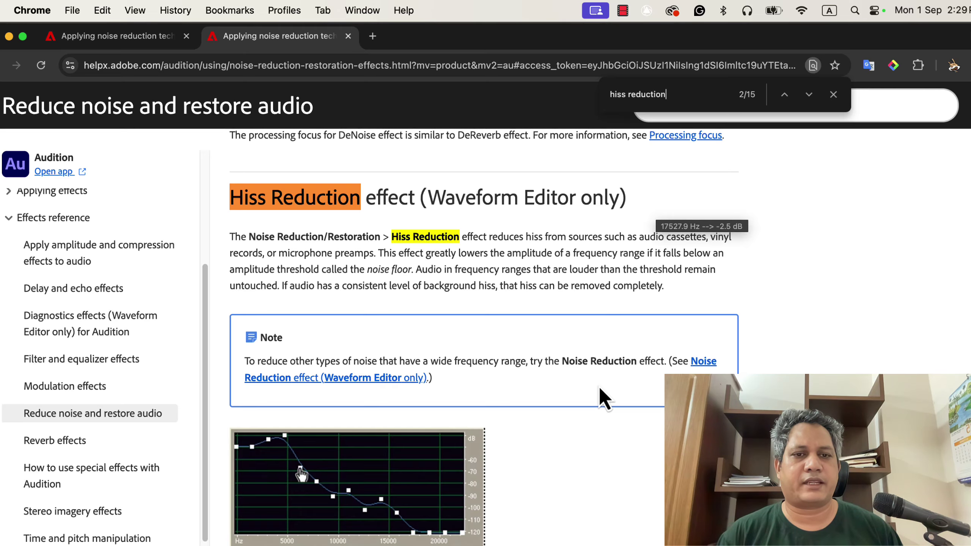
scroll(600, 387, down, 10)
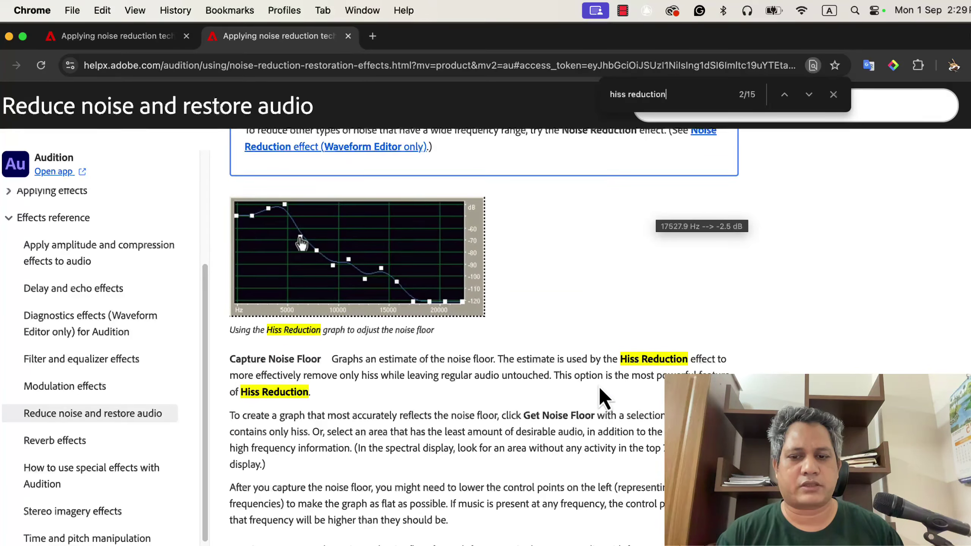
scroll(599, 388, down, 10)
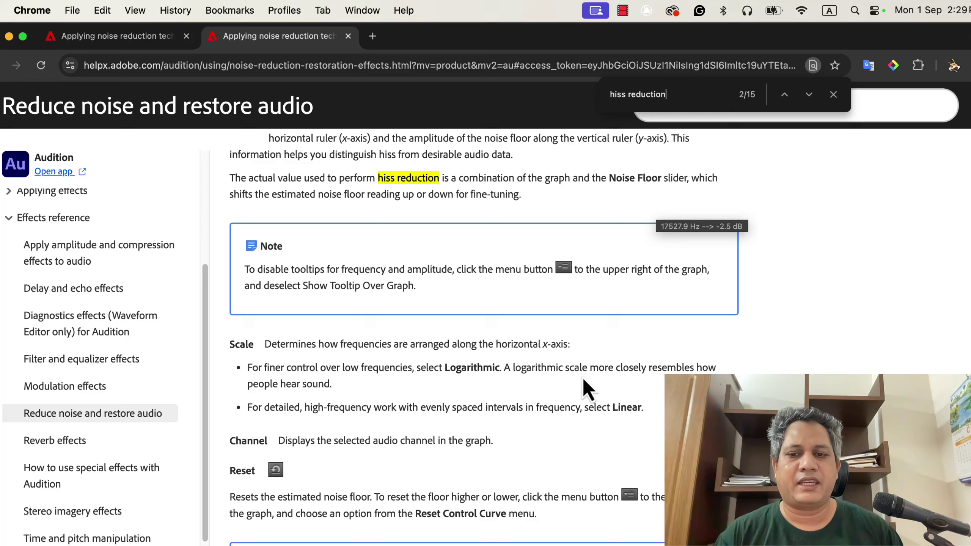
scroll(584, 368, down, 5)
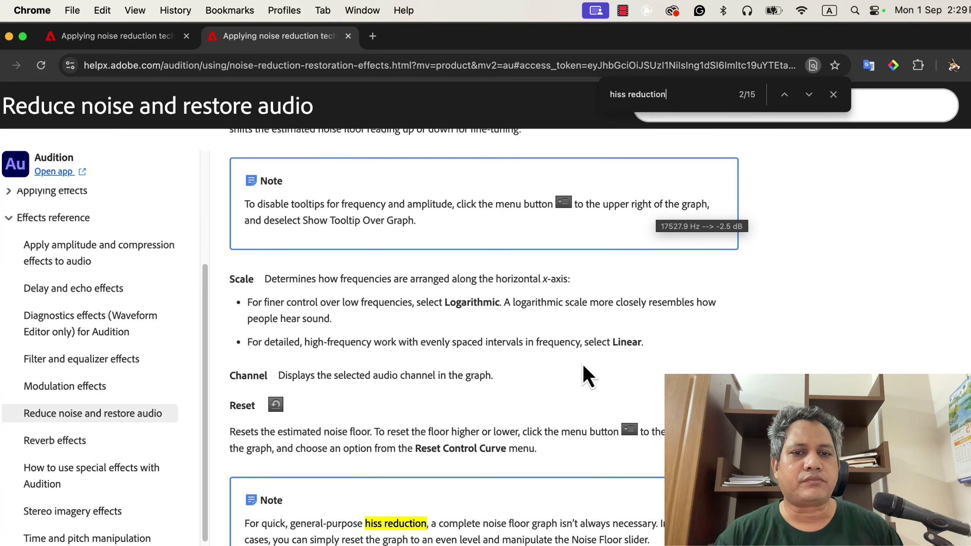
scroll(583, 365, down, 2)
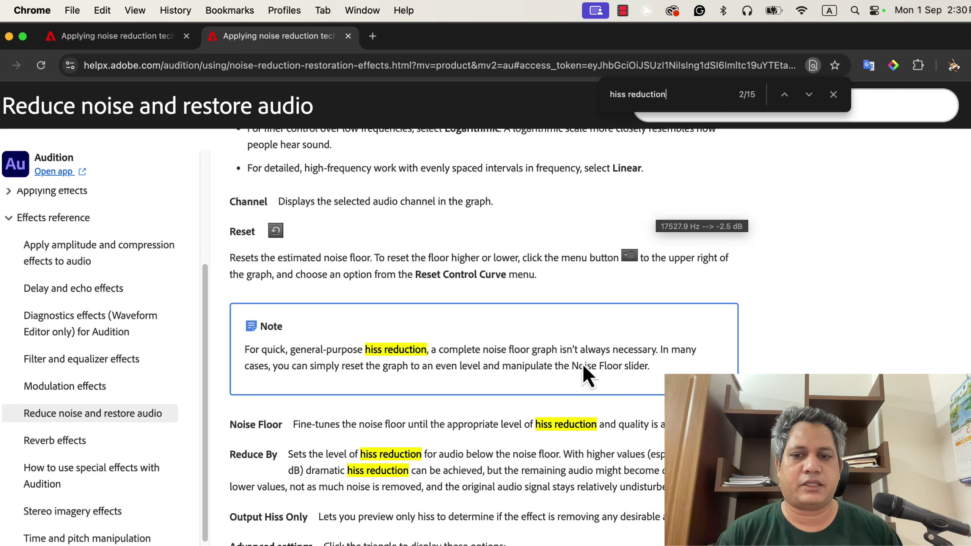
scroll(583, 364, down, 1)
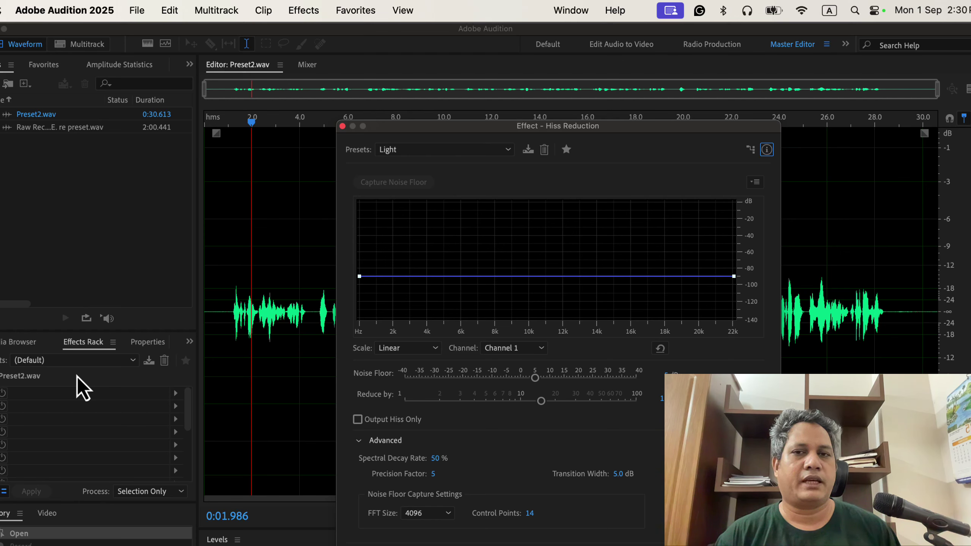
Switch to Audacity, where a voice recording is already open
key(super+Tab)
key(super+Tab)
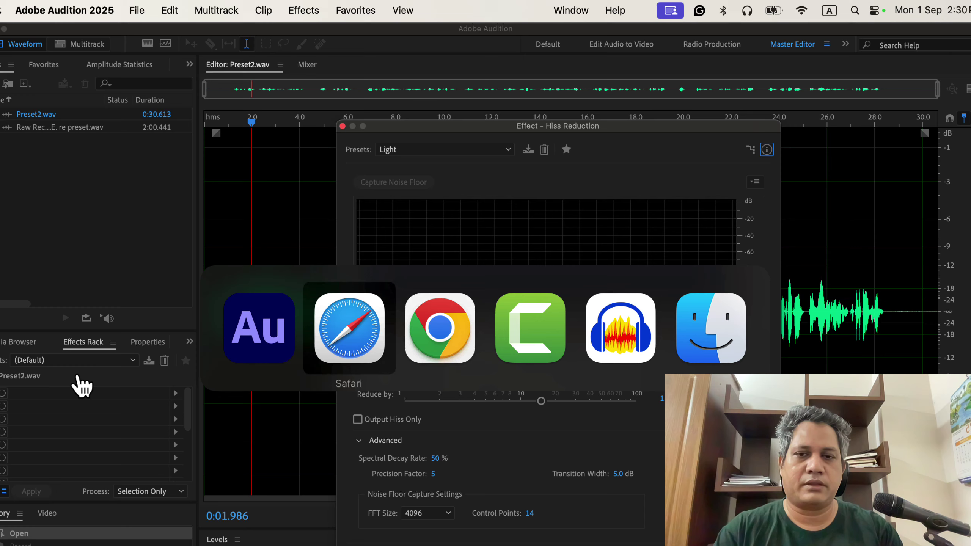
key(super+Tab)
key(super+Tab)
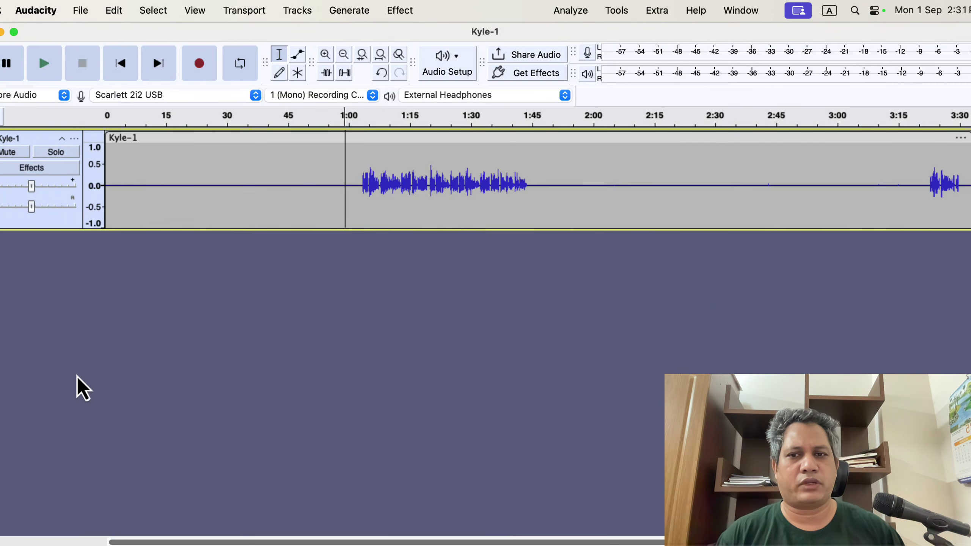
Select the whole voice recording and open the Noise Reduction effect to examine its noise profile and reduction settings
click(377, 180)
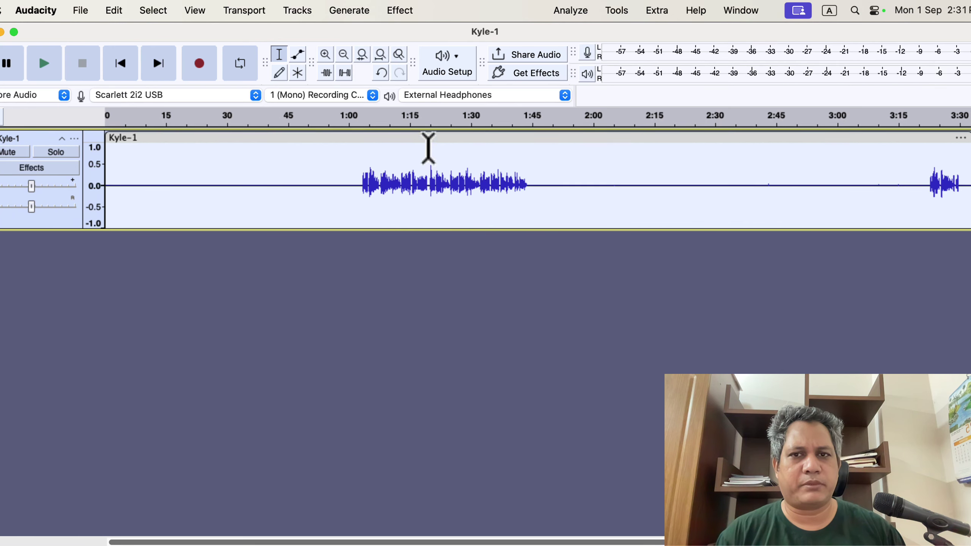
click(398, 11)
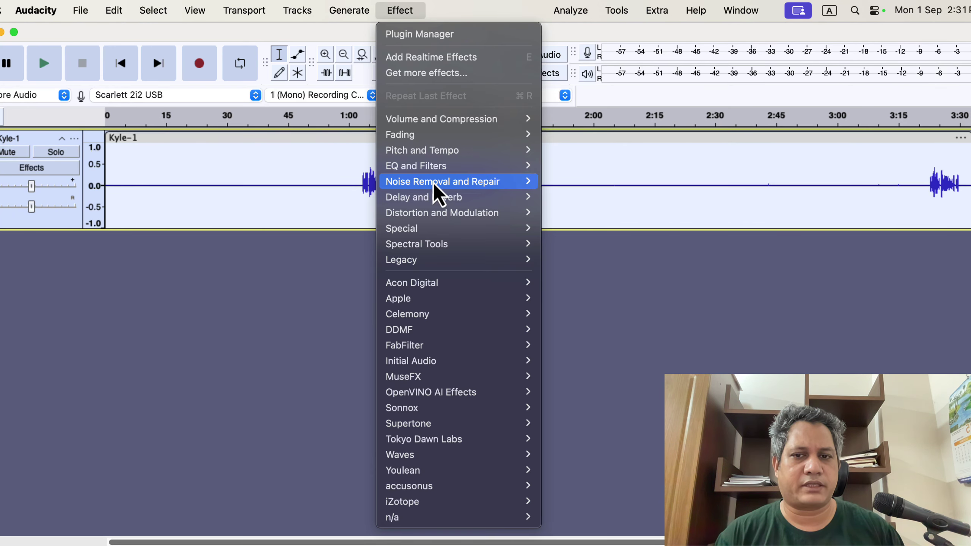
mouse_move(472, 185)
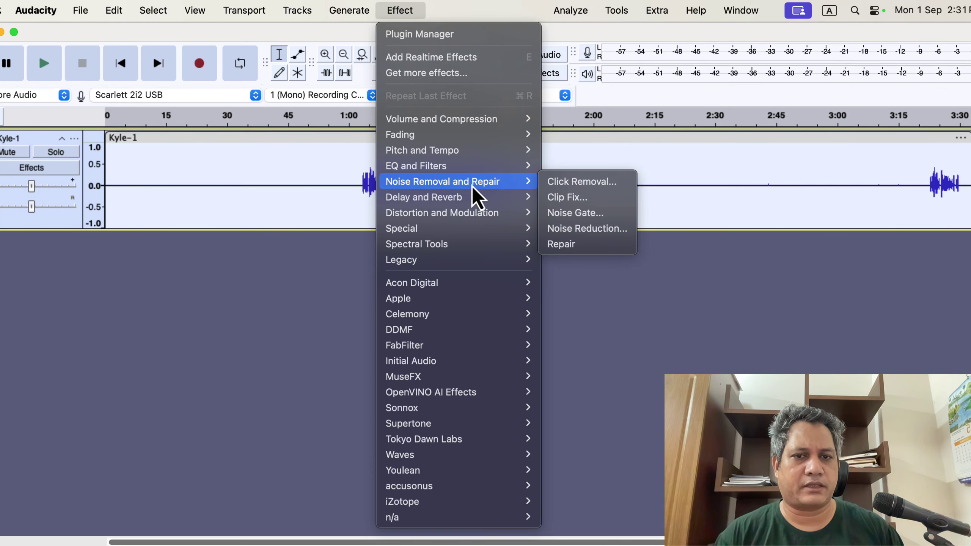
click(628, 229)
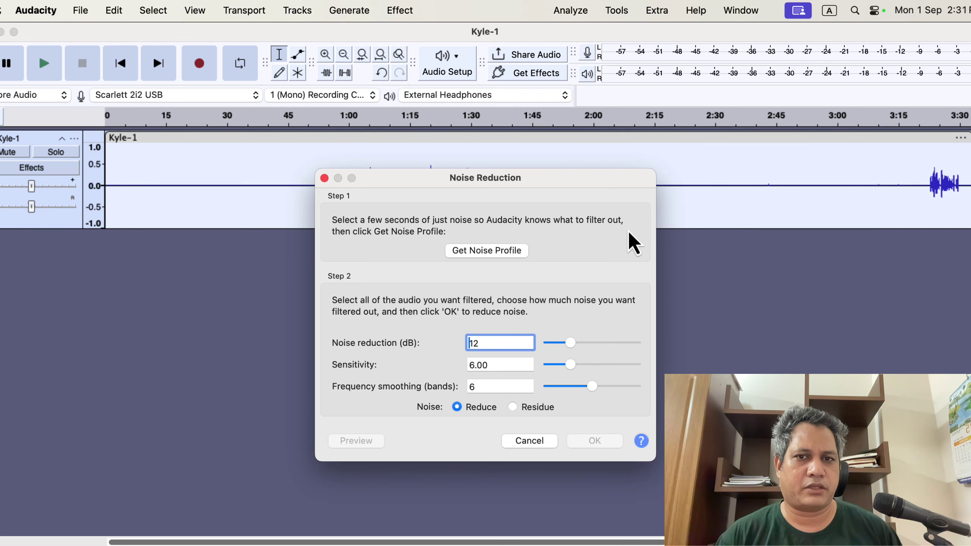
Switch to Chrome and look over the product pages for Waves Clarity Vx, Supertone Clear and the iZotope RX 11 comparison
key(super+Tab)
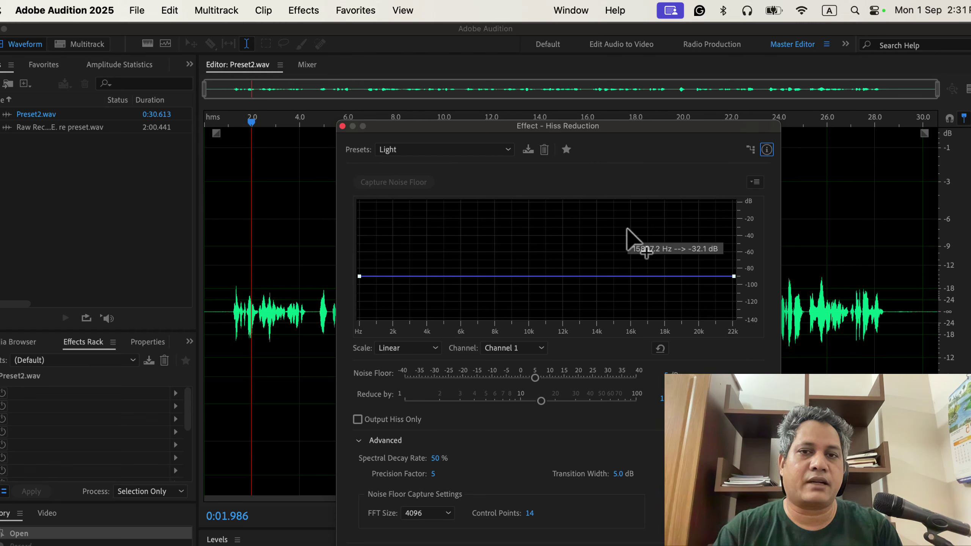
key(super+Tab)
key(super+Tab)
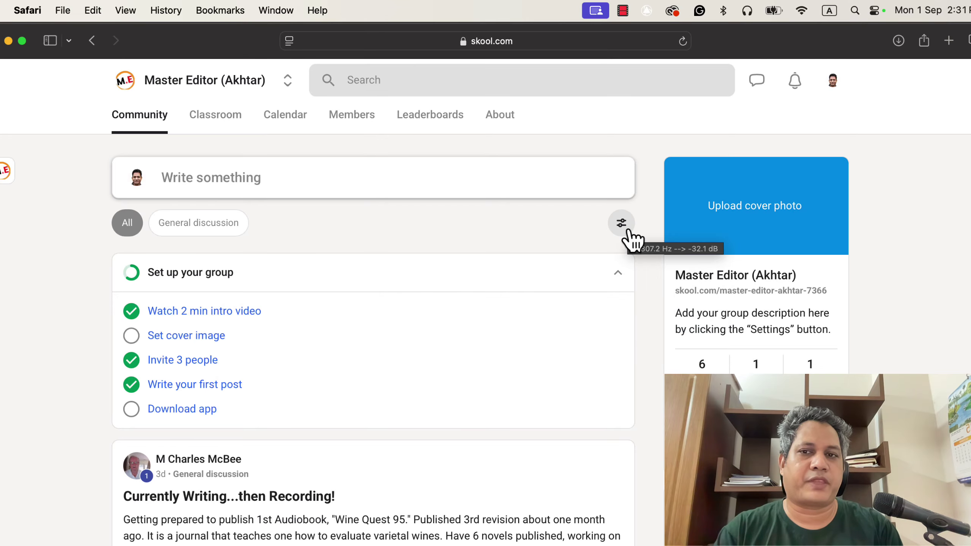
key(super+Tab)
key(super+Tab)
key(super+Tab)
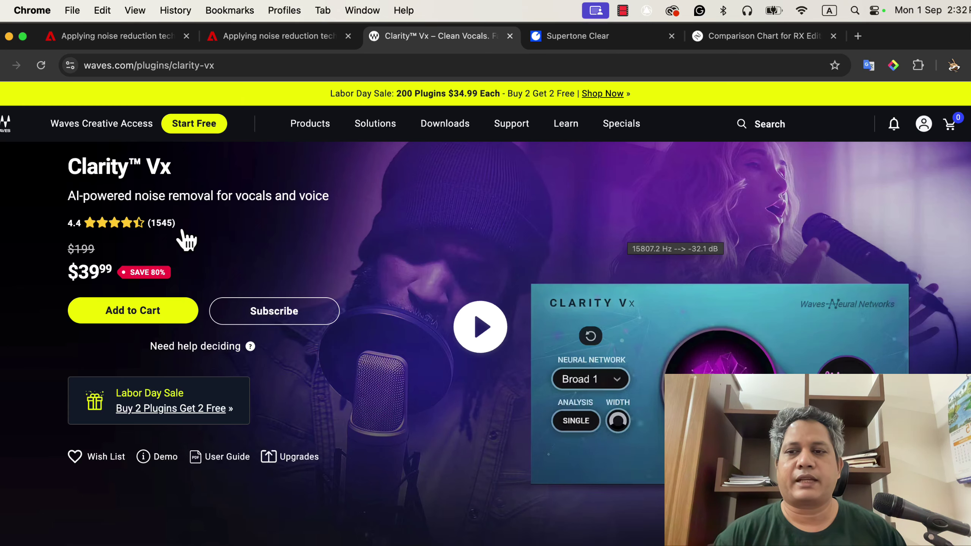
click(579, 38)
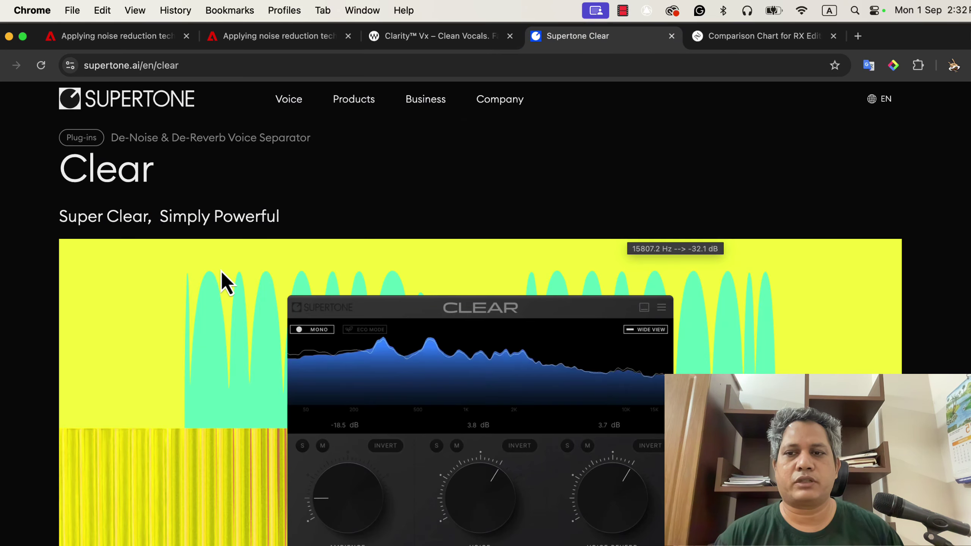
click(753, 35)
scroll(406, 290, down, 5)
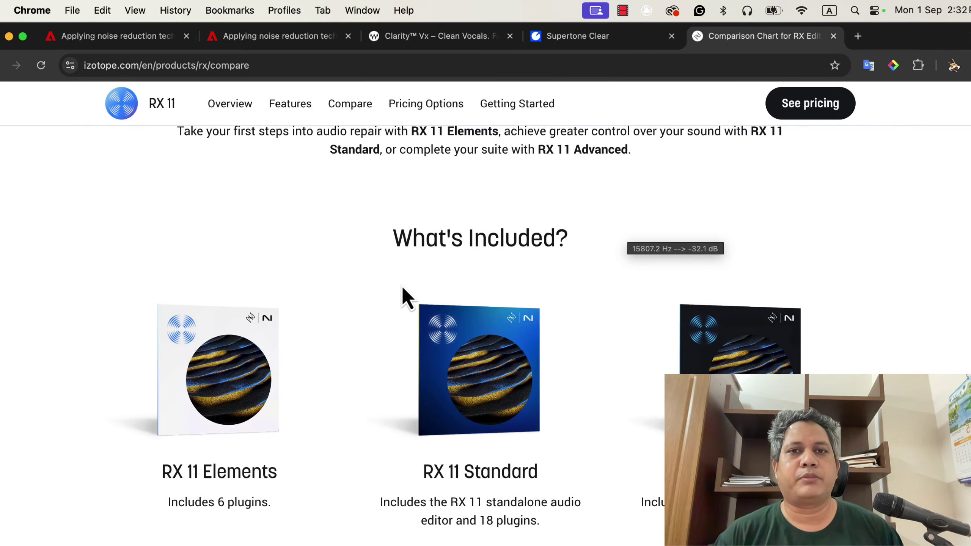
Switch to Adobe Audition and try different ambience reduction amounts in the Clarity Vx effect, including 63.0
key(super+Tab)
key(super+Tab)
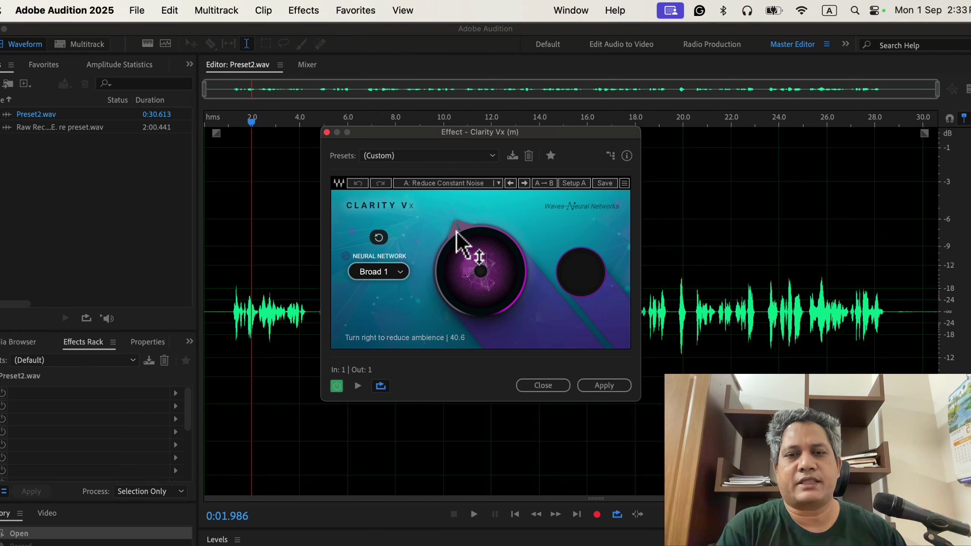
drag(457, 232, 303, 91)
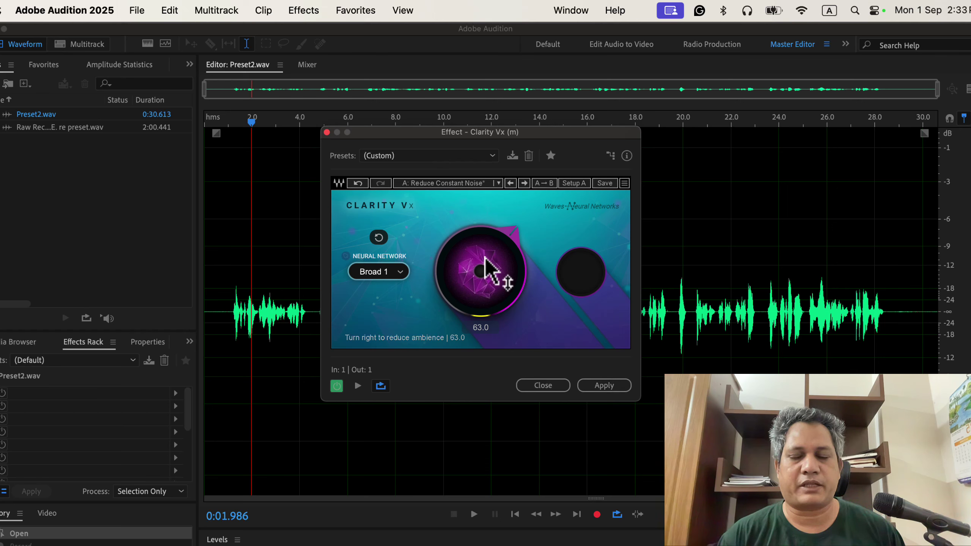
drag(486, 258, 635, 363)
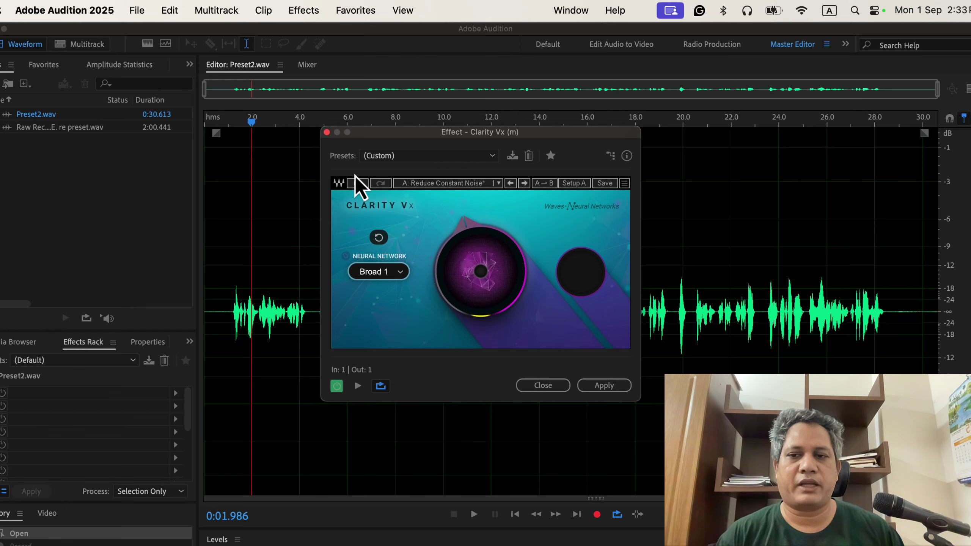
Play the recording from near its start to preview the Clarity Vx effect, and close the effect without applying it
click(206, 202)
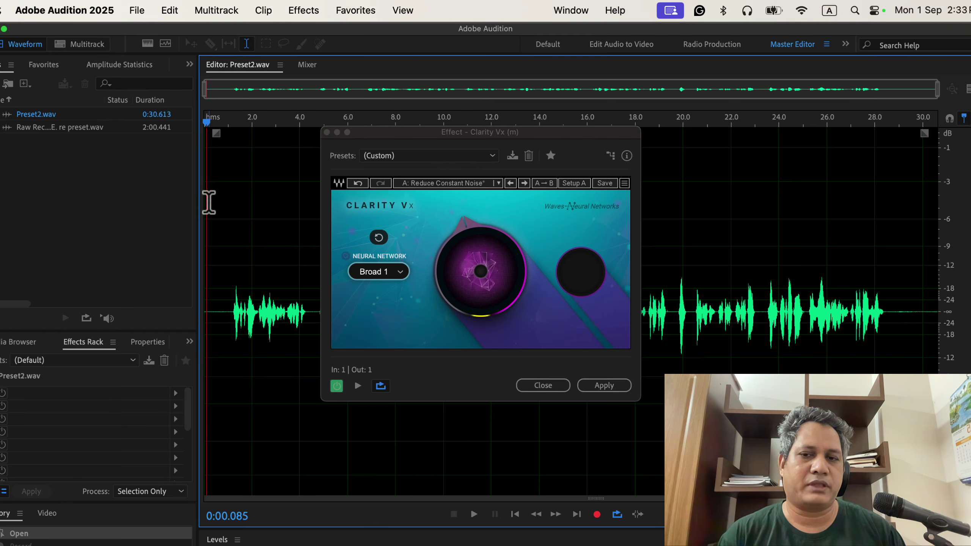
key(space)
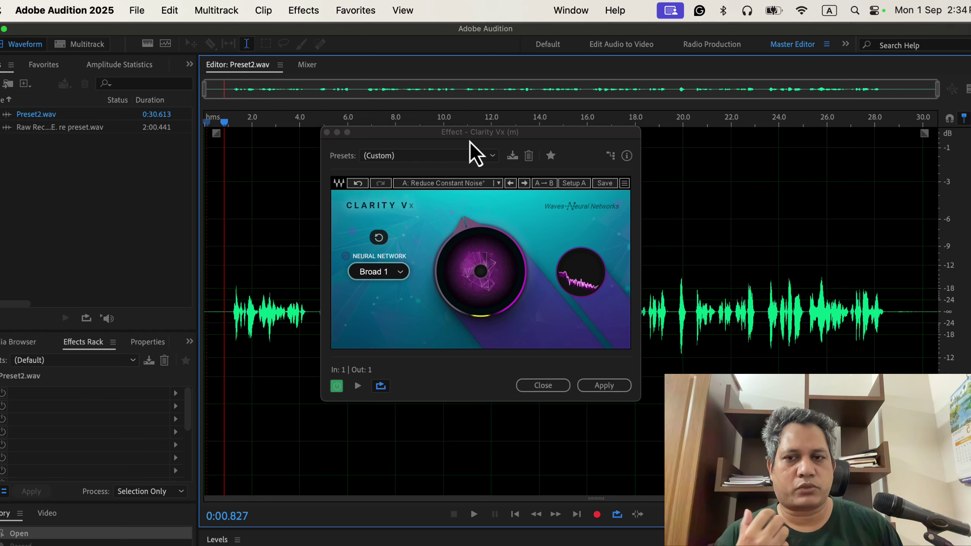
click(327, 132)
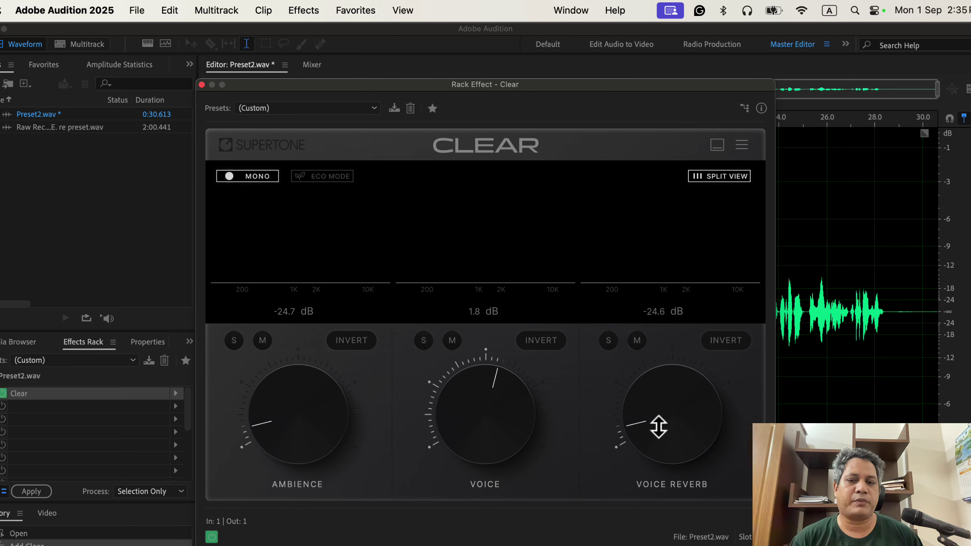
Set the Supertone Clear rack effect's ambience to -10.2 dB and voice reverb to -14.6 dB, and close its window
drag(321, 457, 270, 419)
mouse_move(624, 434)
mouse_down()
mouse_move(629, 393)
mouse_move(627, 420)
mouse_up()
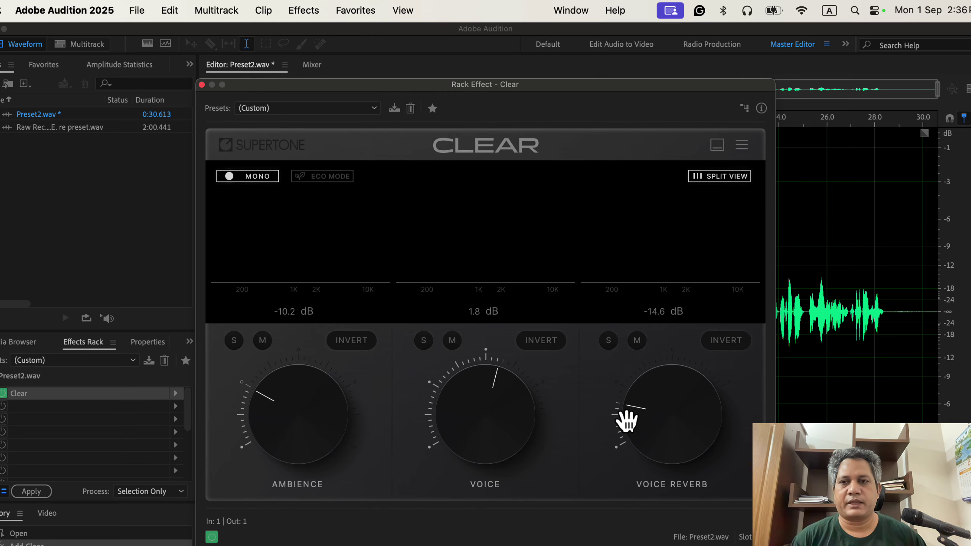
click(202, 84)
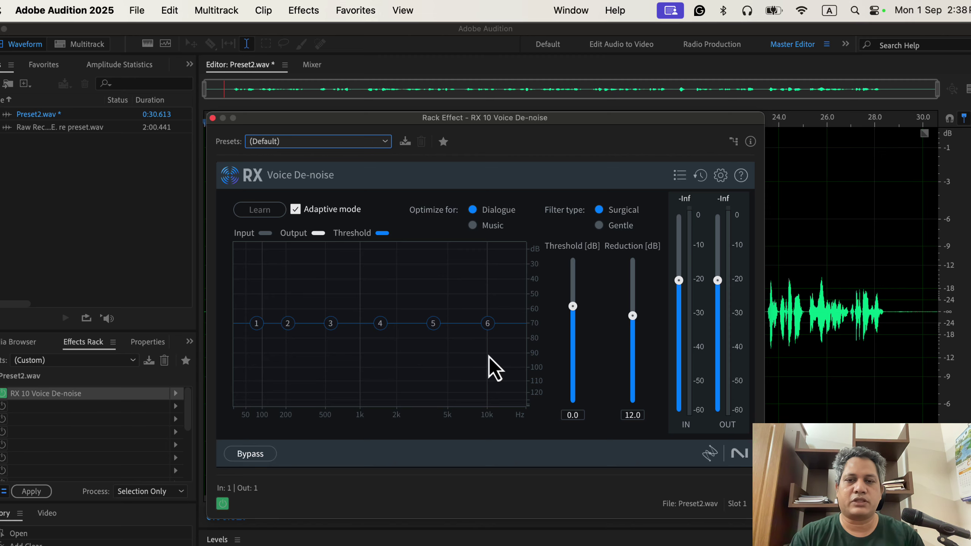
Switch to Chrome and read the Premium Consulting for Audio Editing product page down to its list of supported software
key(super+Tab)
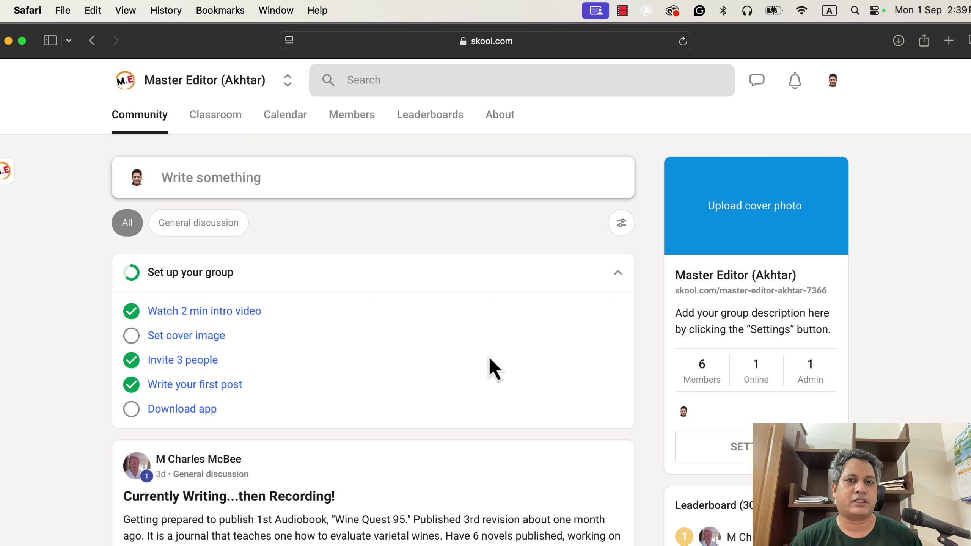
key(super+Tab)
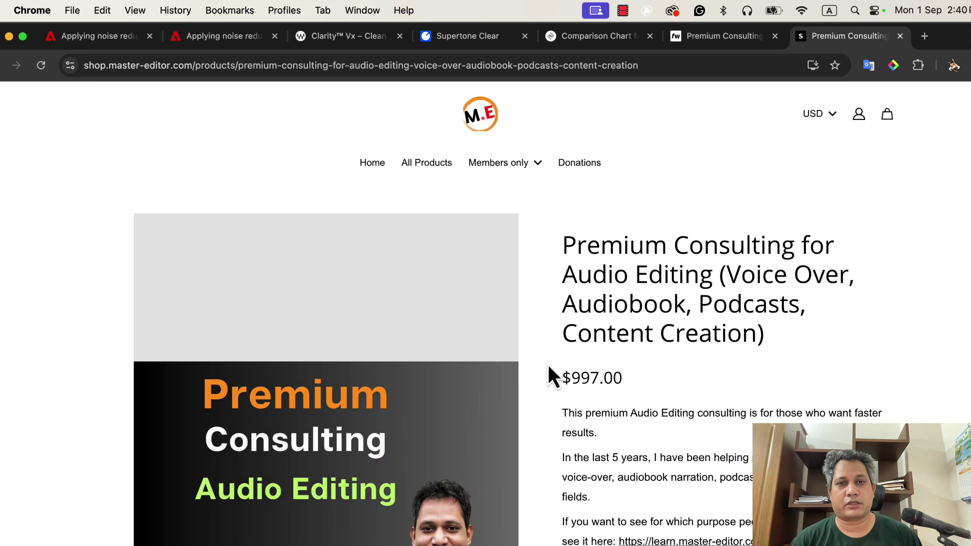
scroll(549, 366, down, 5)
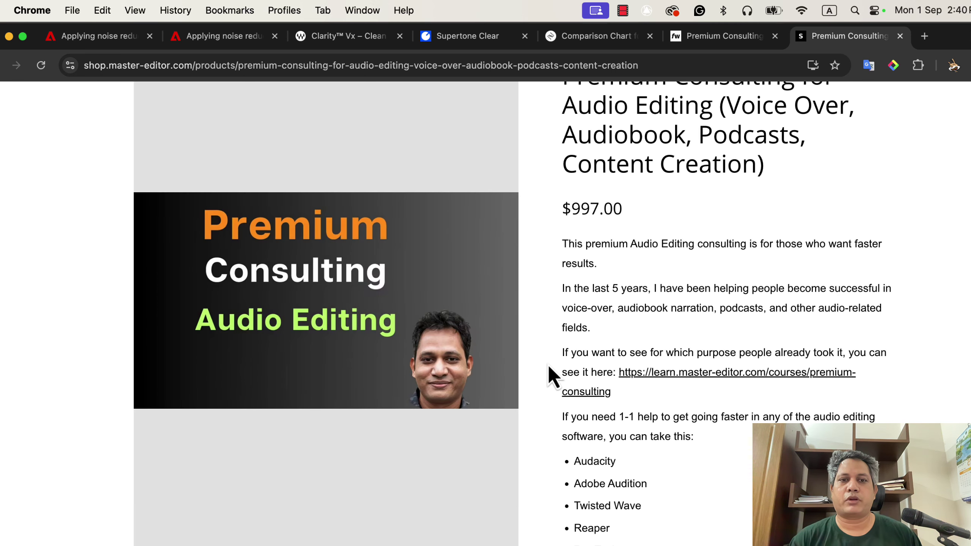